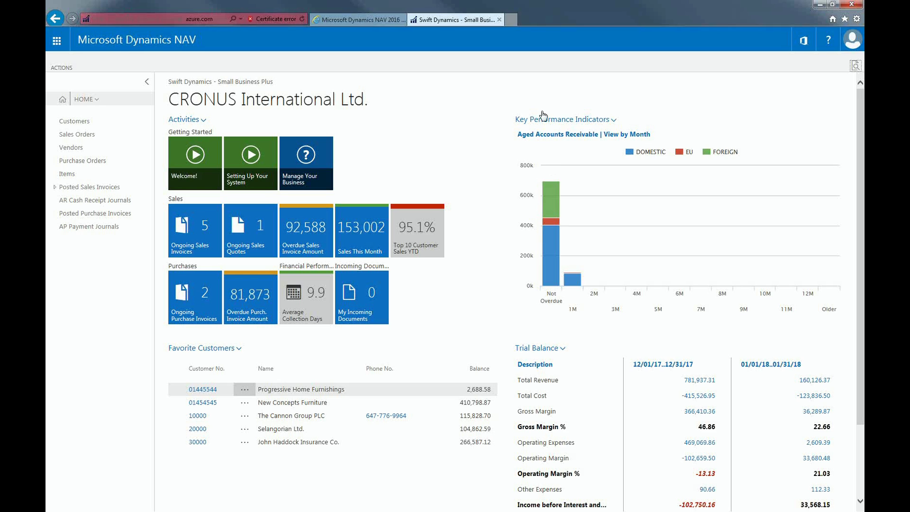
Search for 'recurring' and open Recurring General Journals for batch FIXED
{"action": "left_click", "coordinate": [856, 67]}
{"action": "type", "text": "recu"}
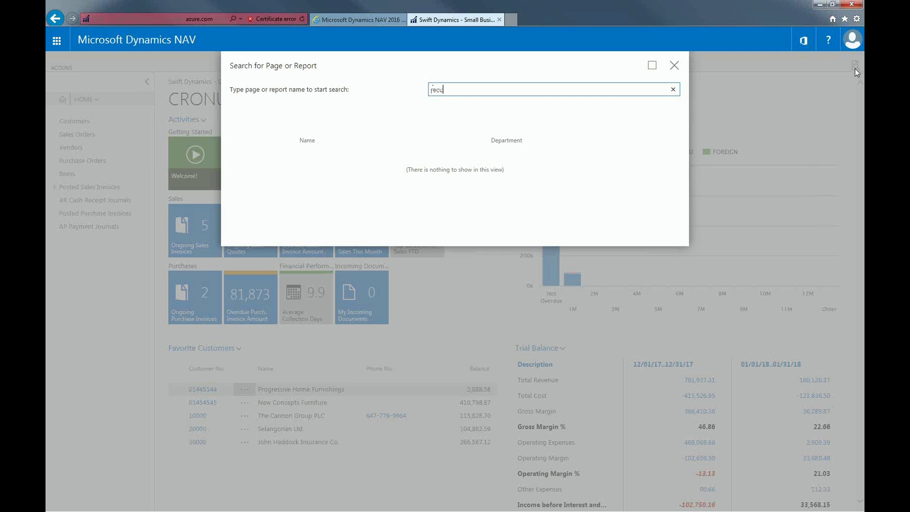
{"action": "type", "text": "rring"}
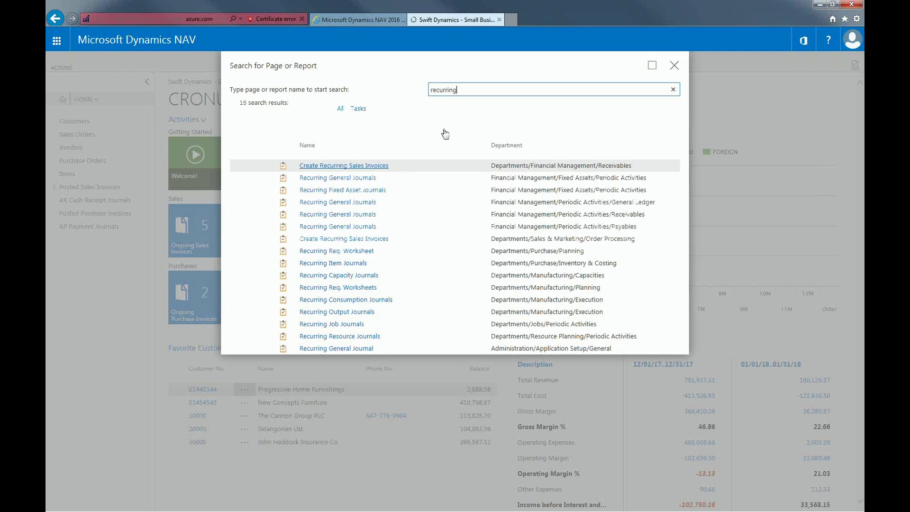
{"action": "left_click", "coordinate": [364, 181]}
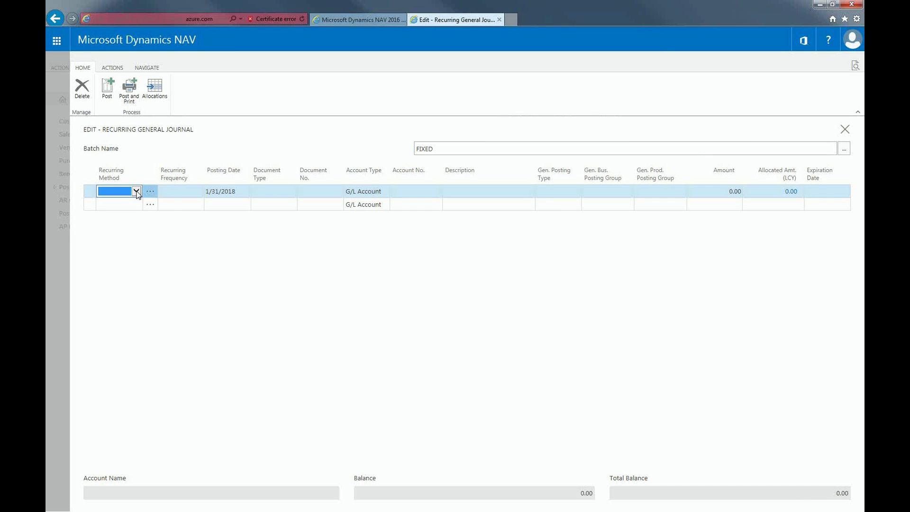
Give the first journal line recurring method F Fixed and recurring frequency 1M
{"action": "left_click", "coordinate": [137, 192]}
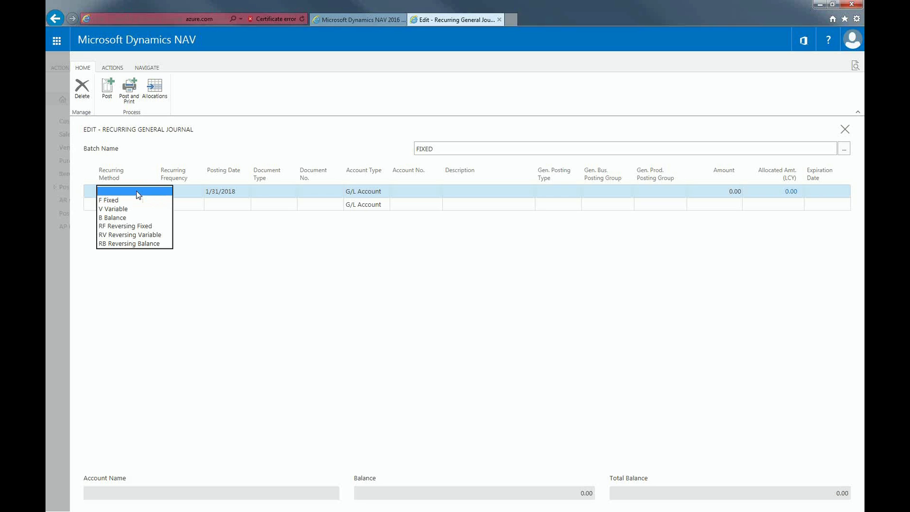
{"action": "left_click", "coordinate": [111, 200]}
{"action": "left_click", "coordinate": [171, 192]}
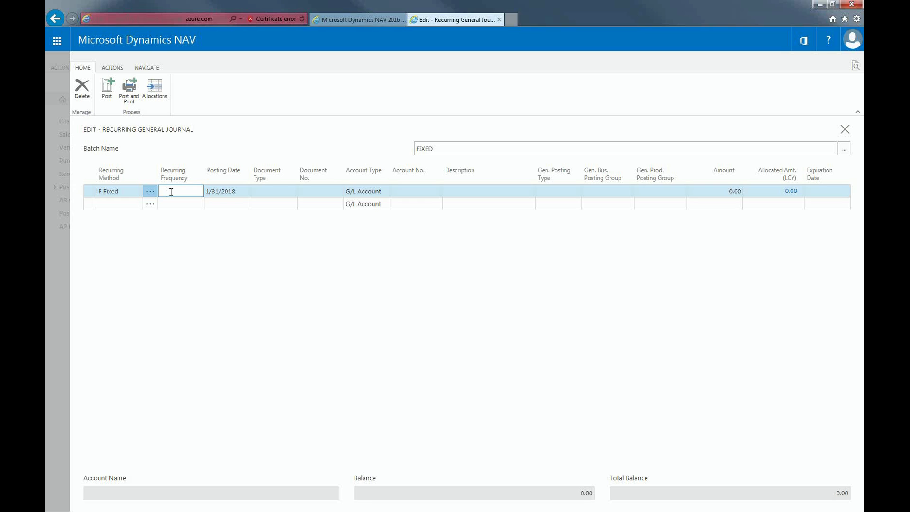
{"action": "type", "text": "1M"}
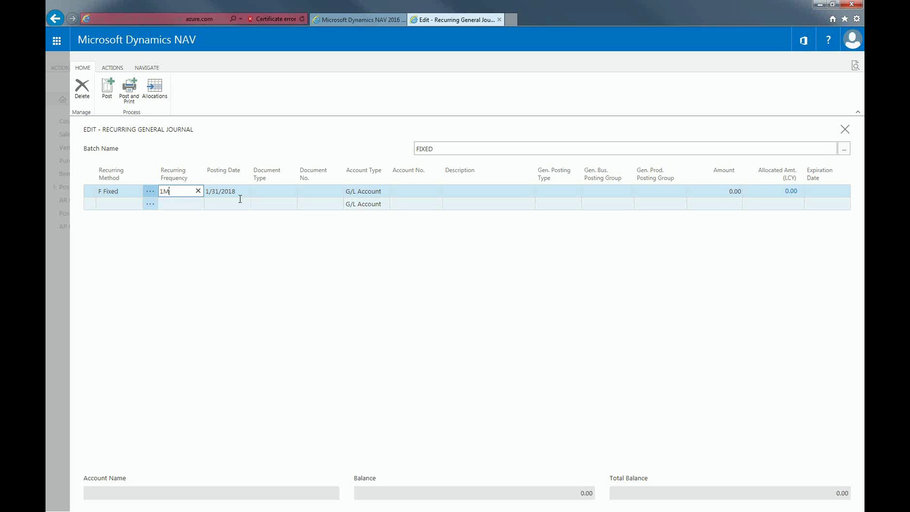
{"action": "left_click", "coordinate": [280, 194]}
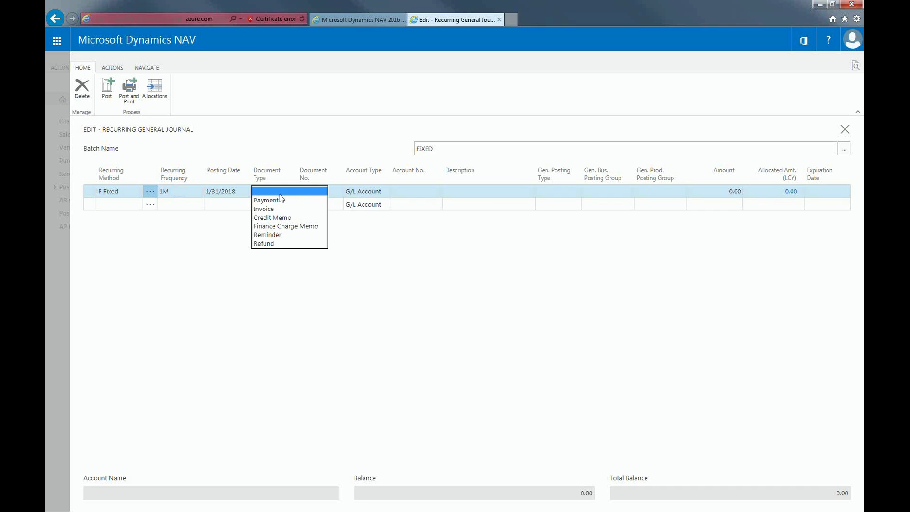
Set the line's document type to Payment and document number to RENT %3
{"action": "left_click", "coordinate": [275, 200]}
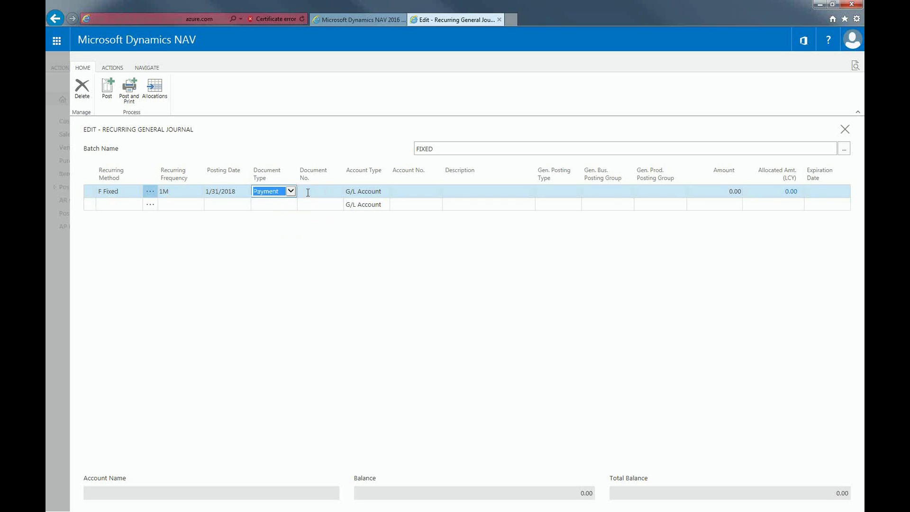
{"action": "left_click", "coordinate": [308, 193]}
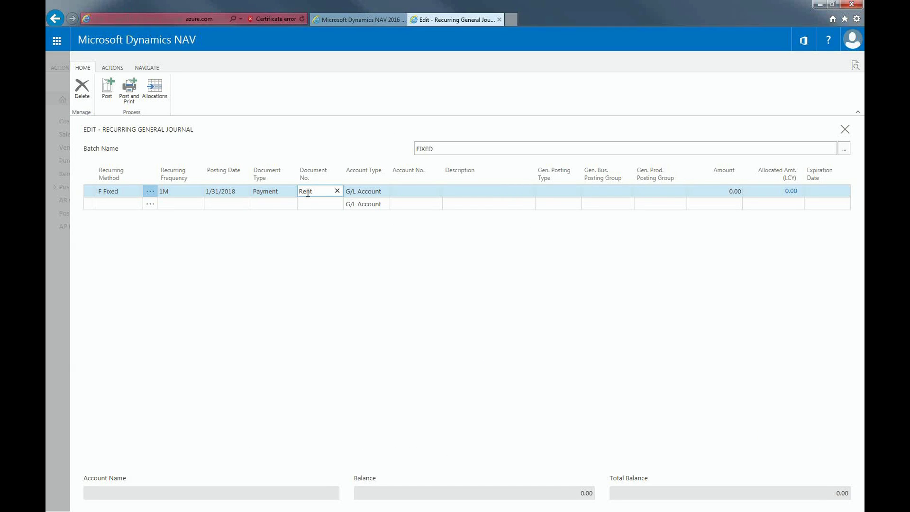
{"action": "type", "text": "%3"}
{"action": "key", "text": "Tab"}
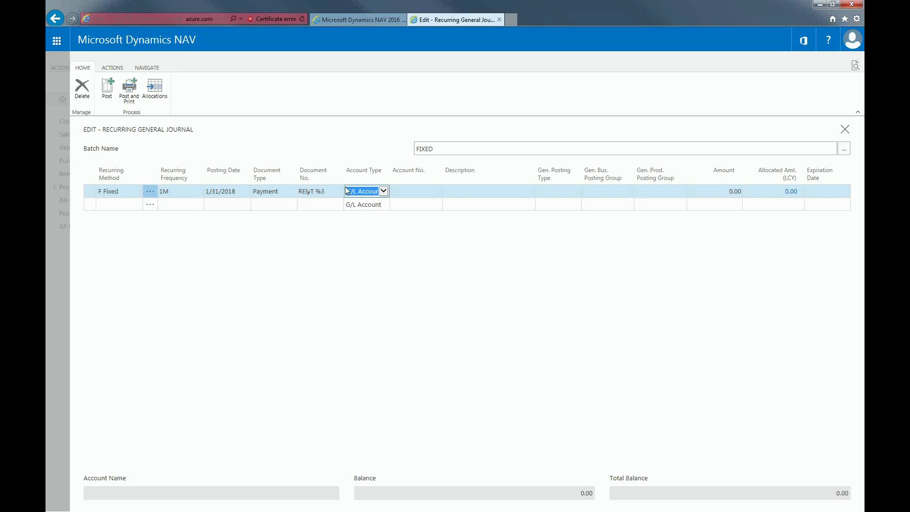
Set the line's account to vendor 10000 London Postmaster
{"action": "left_click", "coordinate": [383, 192]}
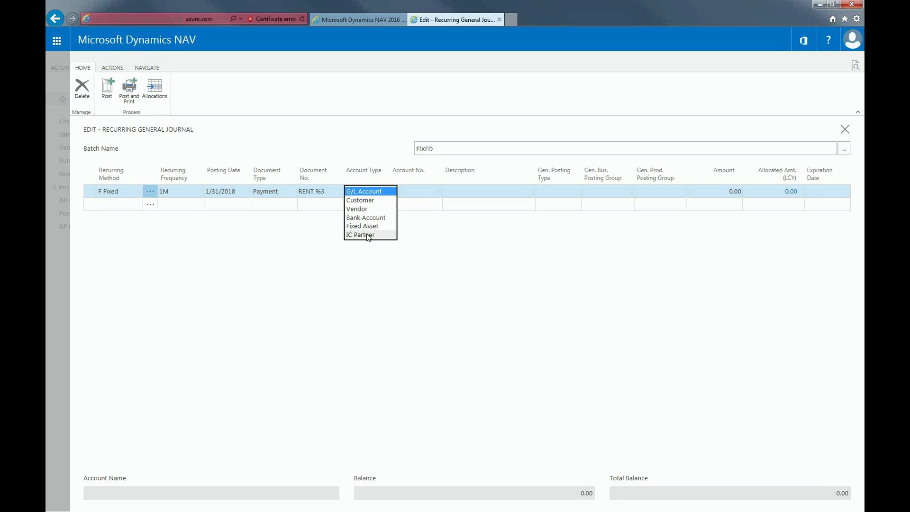
{"action": "left_click", "coordinate": [357, 208]}
{"action": "left_click", "coordinate": [410, 192]}
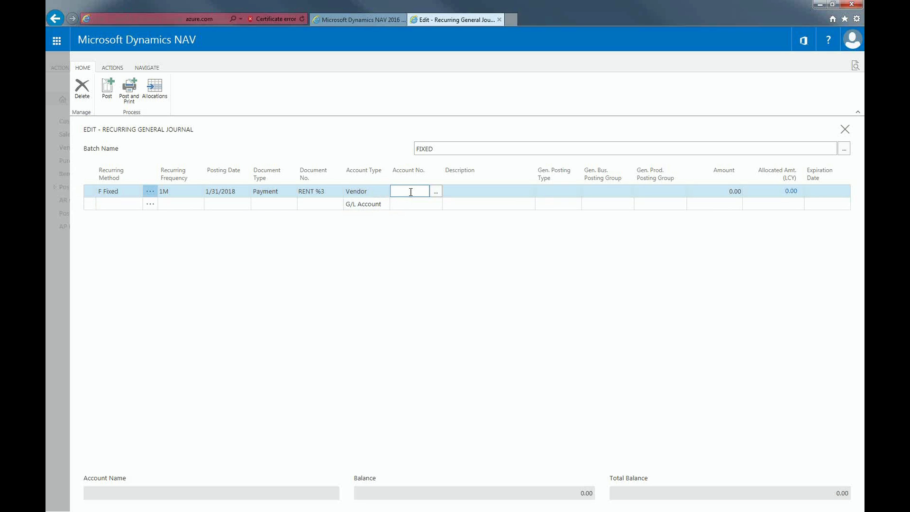
{"action": "type", "text": "lond"}
{"action": "key", "text": "Return"}
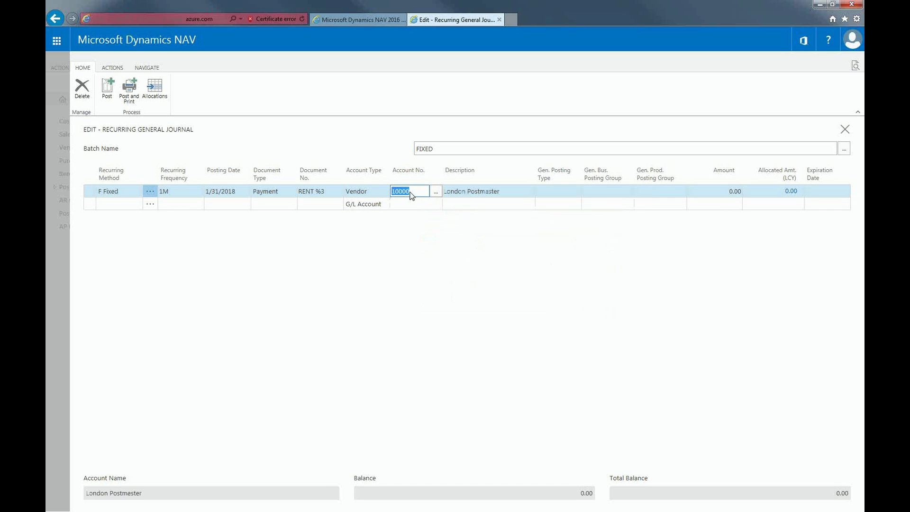
Enter an amount of 10,000.00 on the journal line
{"action": "left_click", "coordinate": [710, 198]}
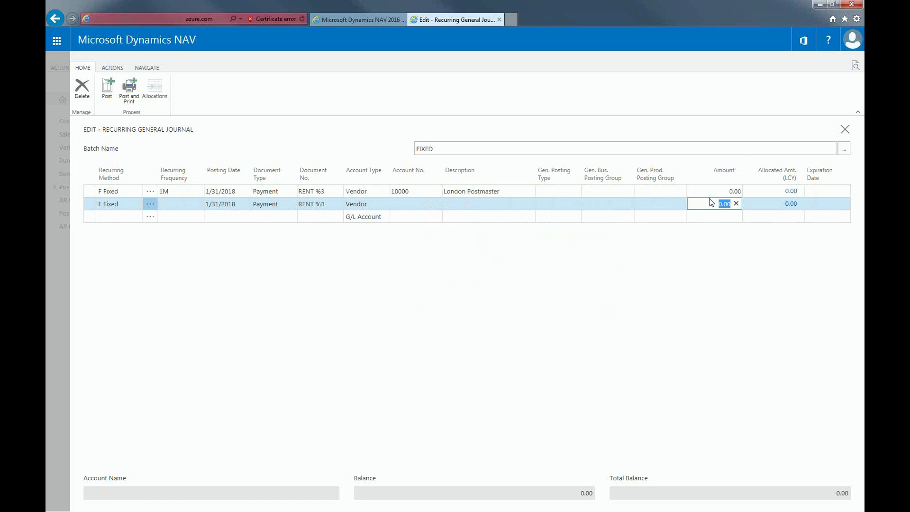
{"action": "left_click", "coordinate": [714, 192]}
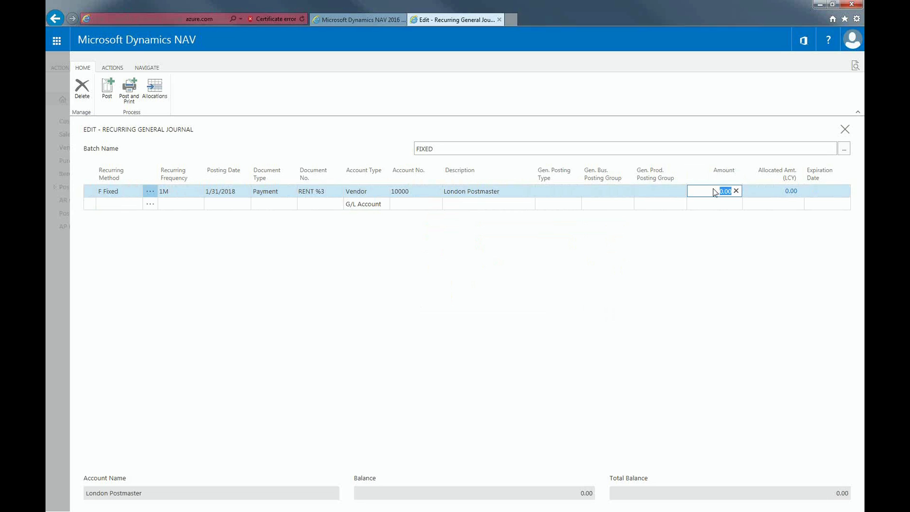
{"action": "type", "text": "10000"}
{"action": "key", "text": "Tab"}
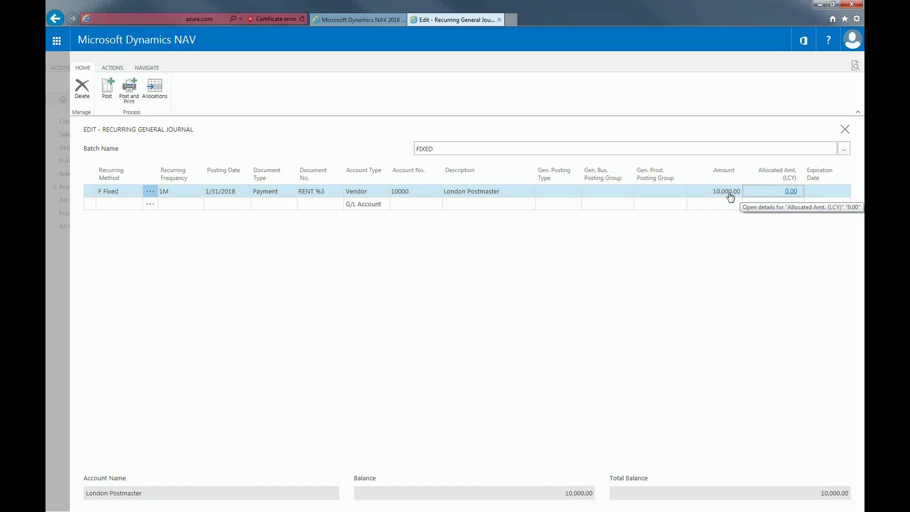
{"action": "left_click", "coordinate": [790, 191]}
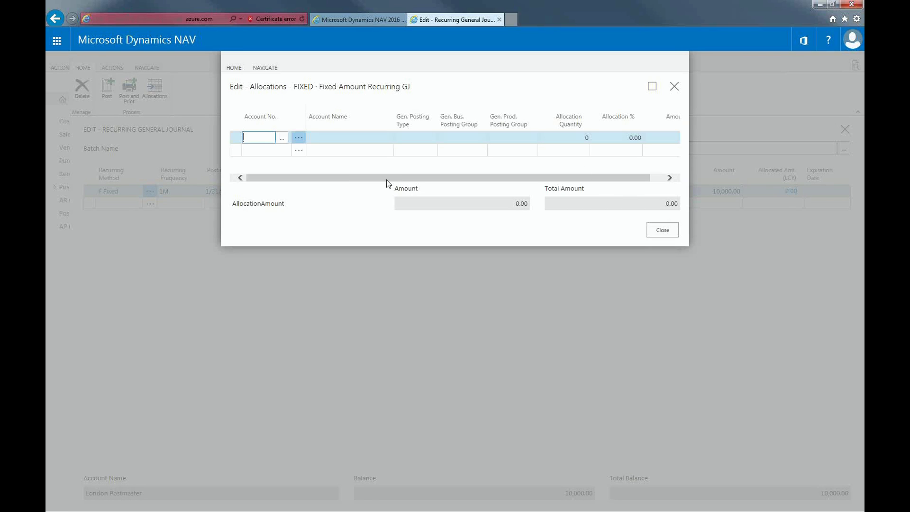
Allocate 80% of the payment to account 5120 Mortgage
{"action": "type", "text": "5120"}
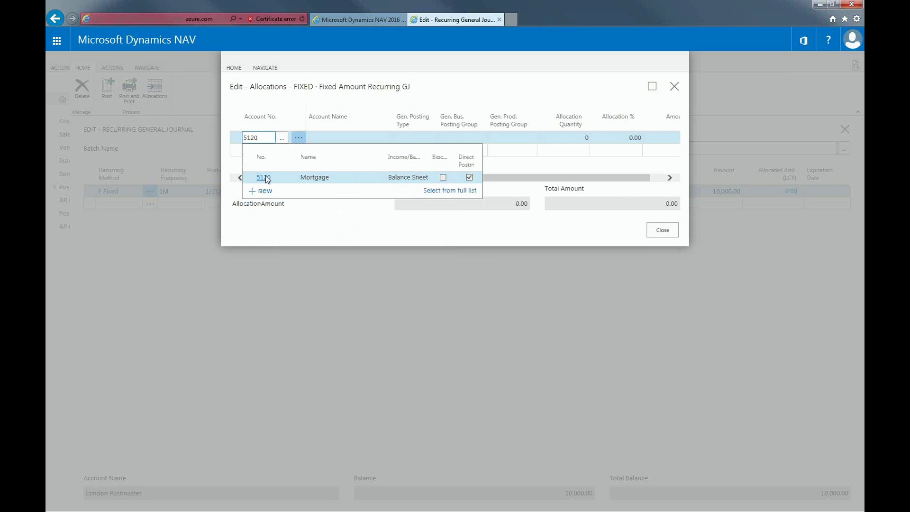
{"action": "left_click", "coordinate": [334, 182]}
{"action": "left_click", "coordinate": [619, 139]}
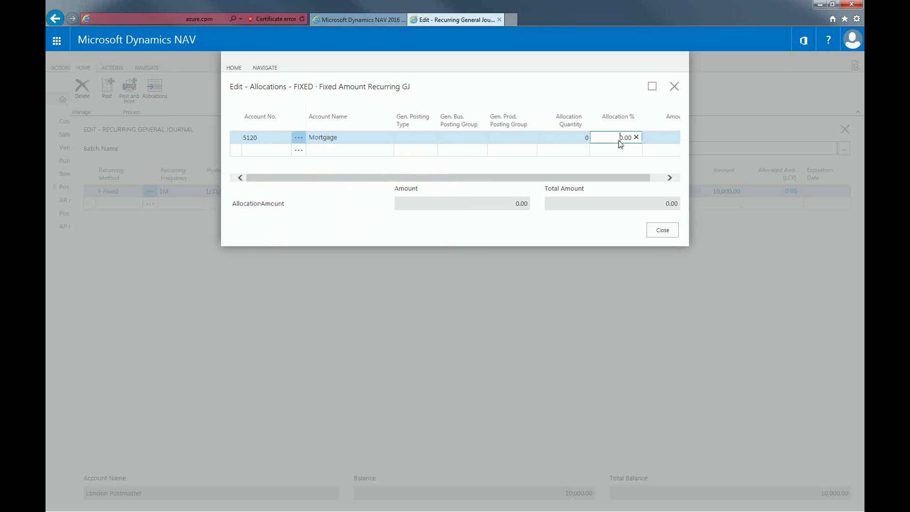
{"action": "type", "text": "80"}
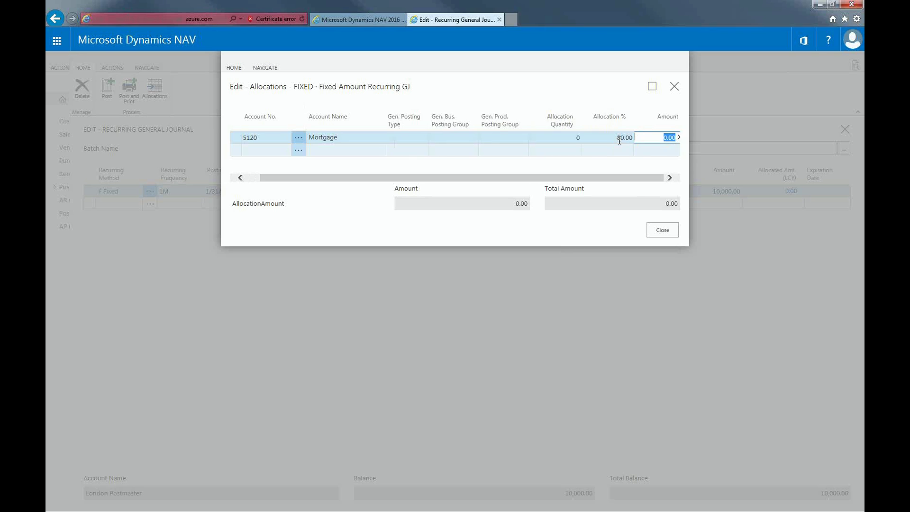
{"action": "key", "text": "Tab"}
{"action": "left_click_drag", "start_coordinate": [533, 176], "coordinate": [307, 188]}
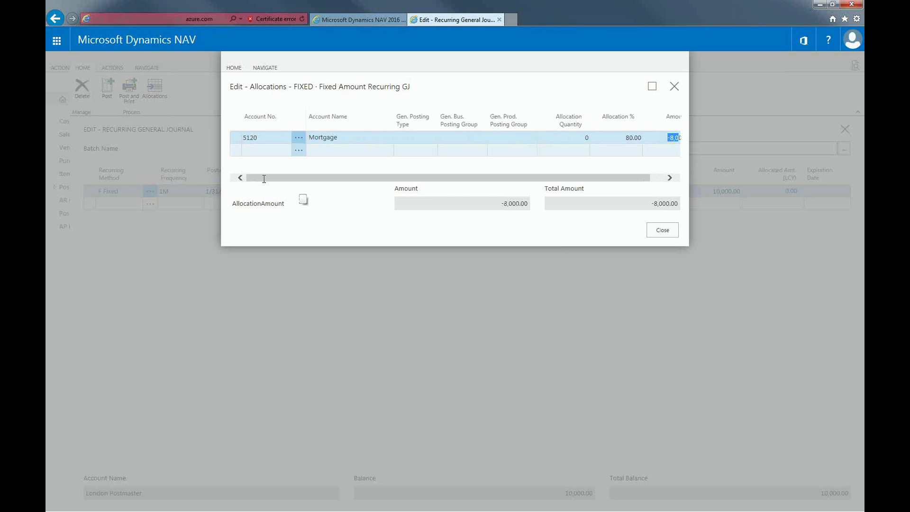
Allocate the remaining 20% to account 8130 Repairs and Maintenance, then start posting
{"action": "left_click", "coordinate": [251, 149]}
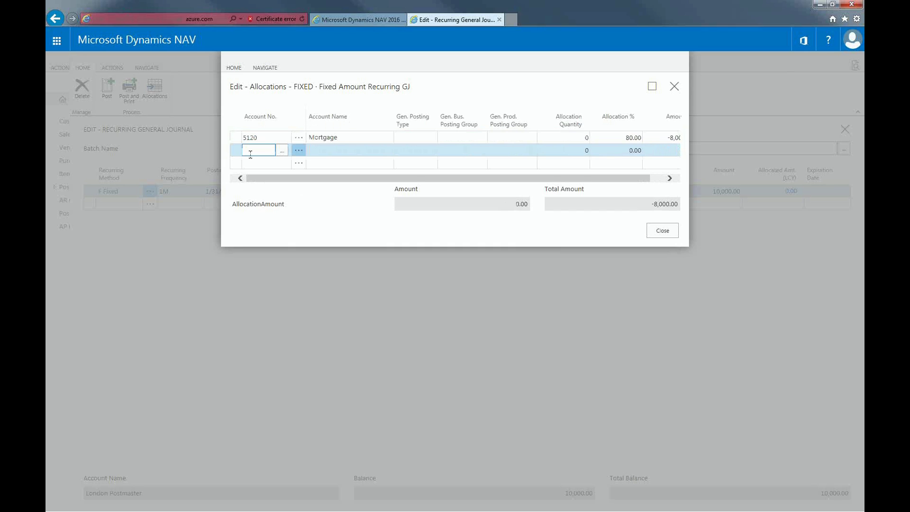
{"action": "type", "text": "8130"}
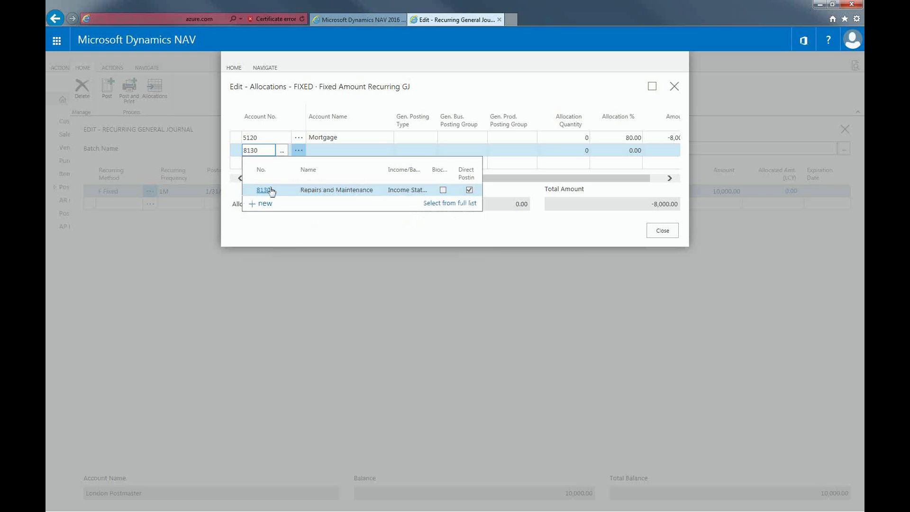
{"action": "left_click", "coordinate": [263, 190]}
{"action": "key", "text": "Tab"}
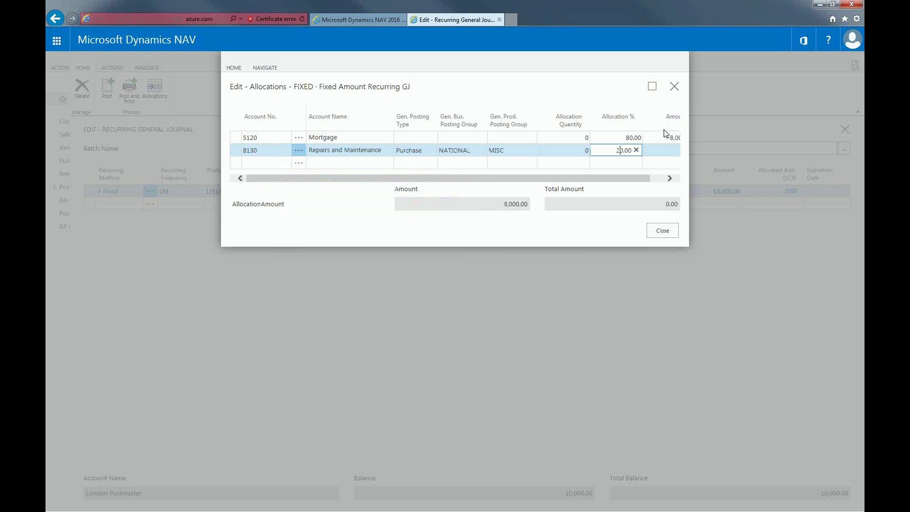
{"action": "type", "text": "2"}
{"action": "key", "text": "Tab"}
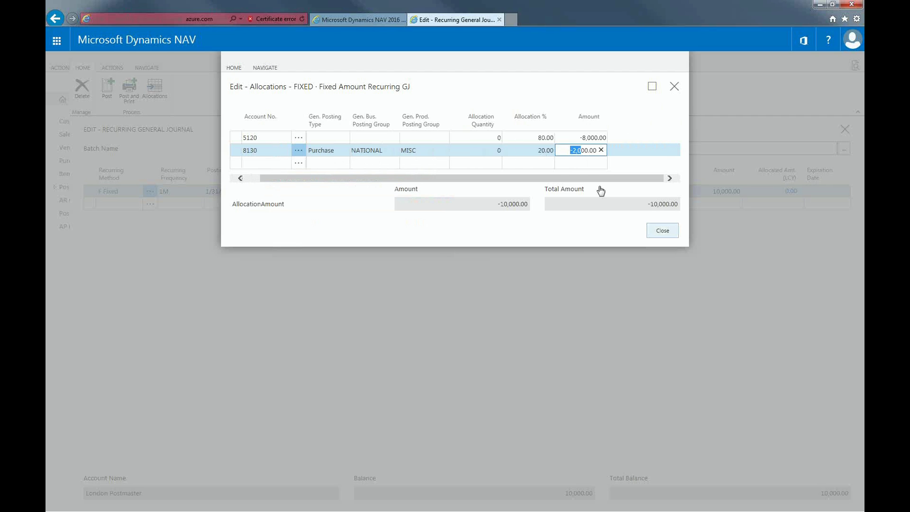
{"action": "left_click", "coordinate": [661, 231]}
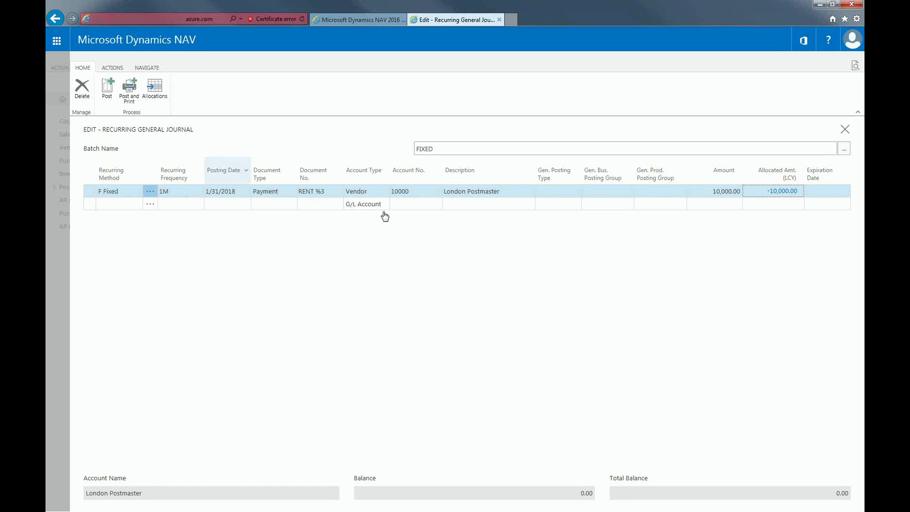
{"action": "left_click", "coordinate": [107, 89]}
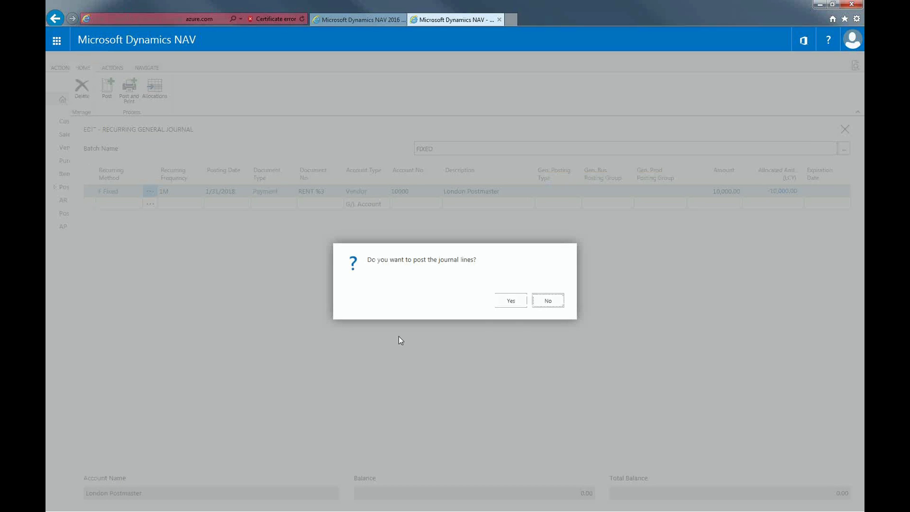
Confirm posting and review the 10,000.00 payment G06008 in the vendor ledger entries
{"action": "left_click", "coordinate": [513, 306]}
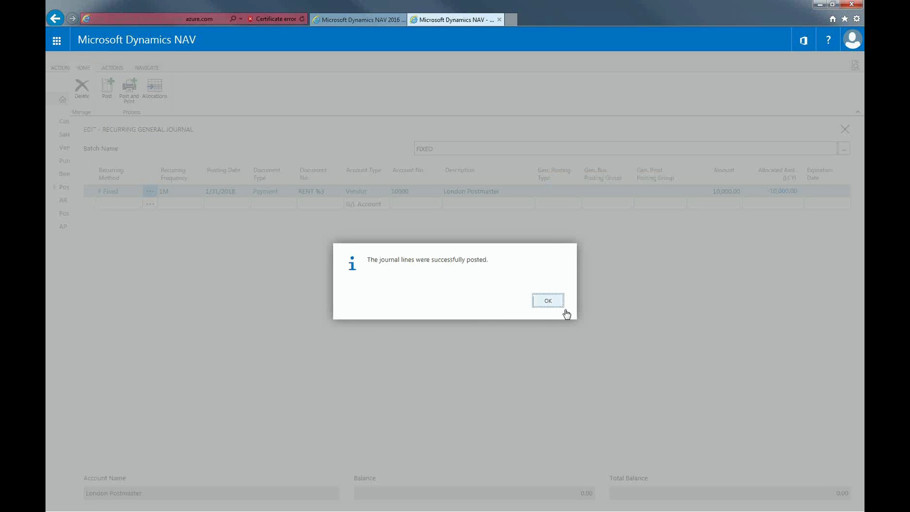
{"action": "left_click", "coordinate": [546, 301]}
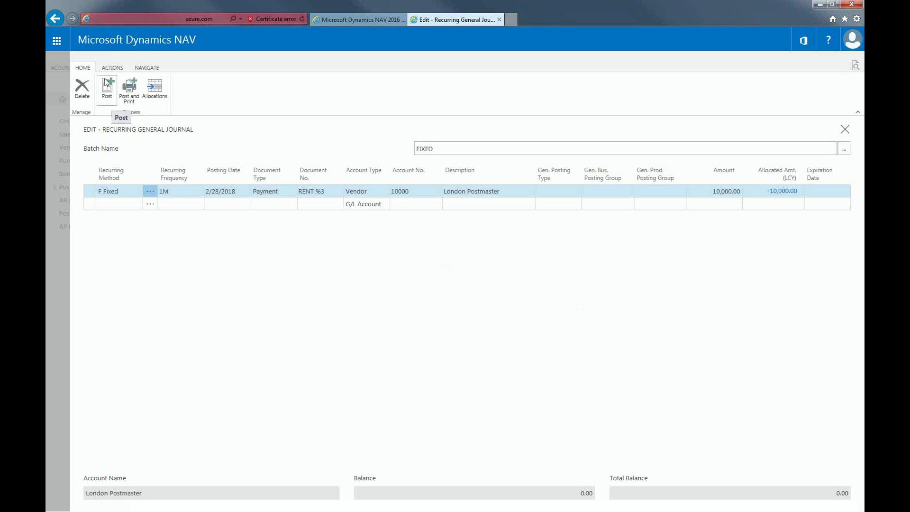
{"action": "left_click", "coordinate": [146, 68]}
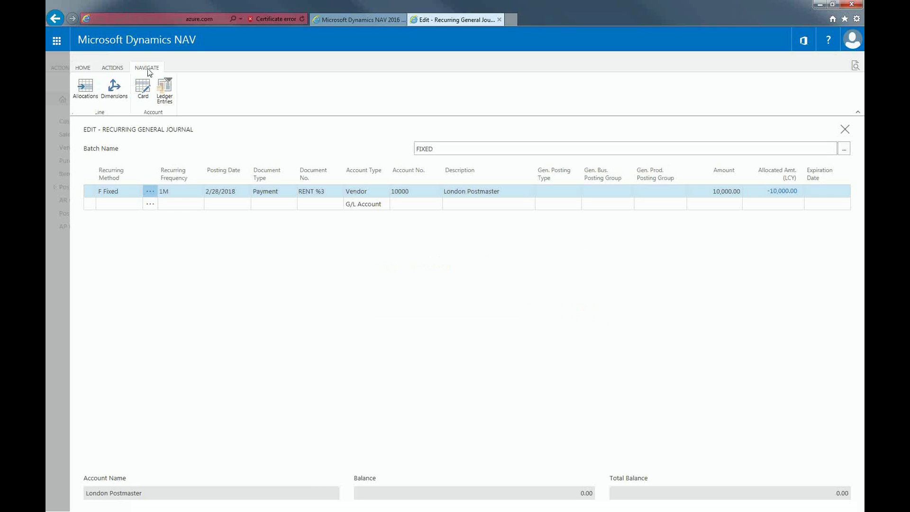
{"action": "left_click", "coordinate": [163, 98]}
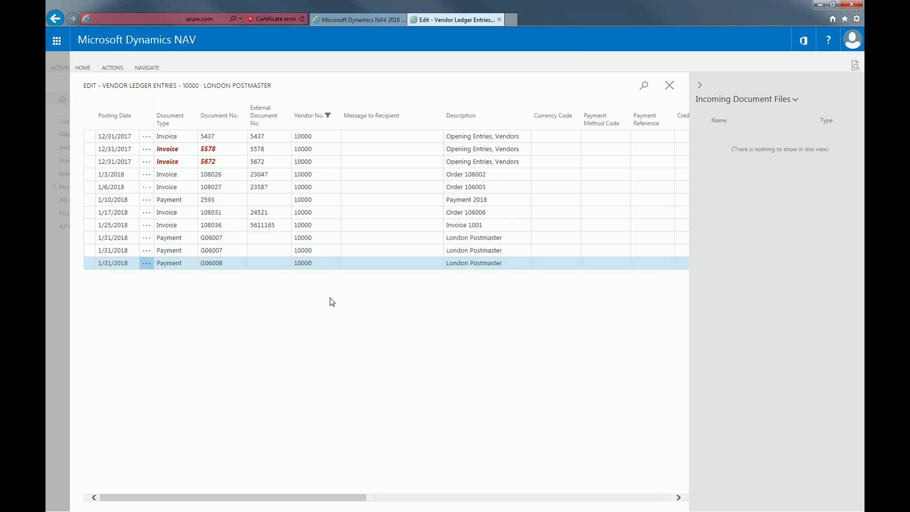
{"action": "left_click_drag", "start_coordinate": [195, 497], "coordinate": [304, 486]}
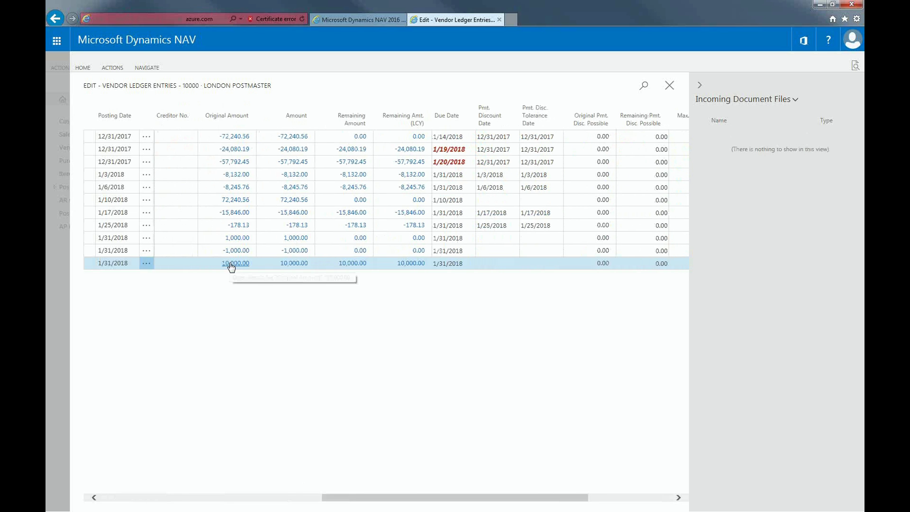
{"action": "key", "text": "Escape"}
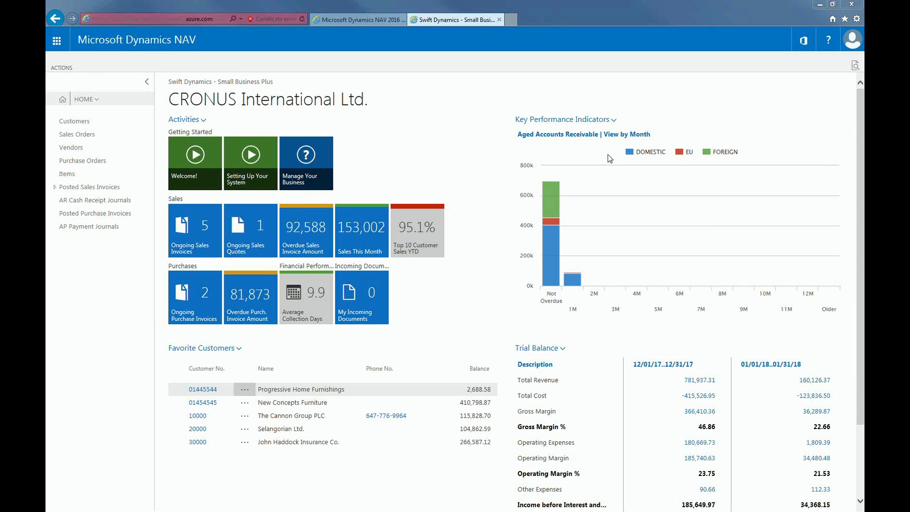
Open the Finance Chart of Accounts and search for account 8310 Software
{"action": "left_click", "coordinate": [85, 99]}
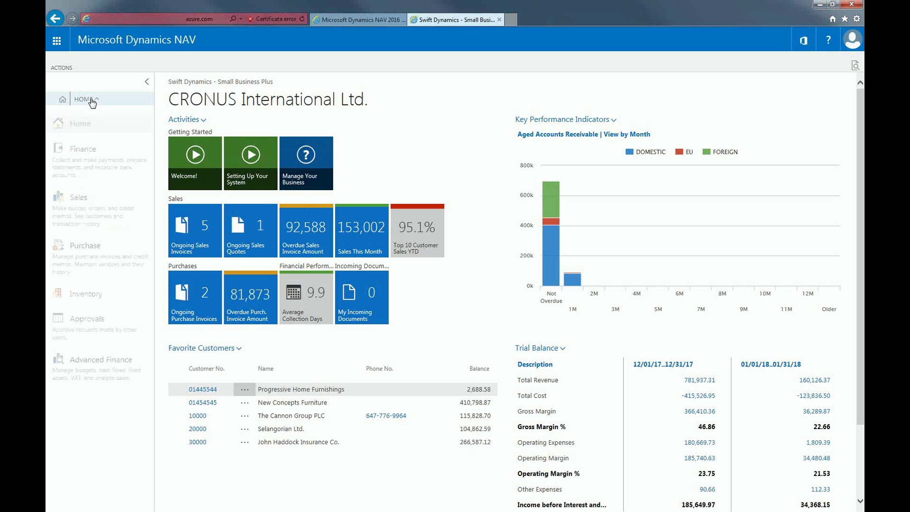
{"action": "left_click", "coordinate": [92, 160]}
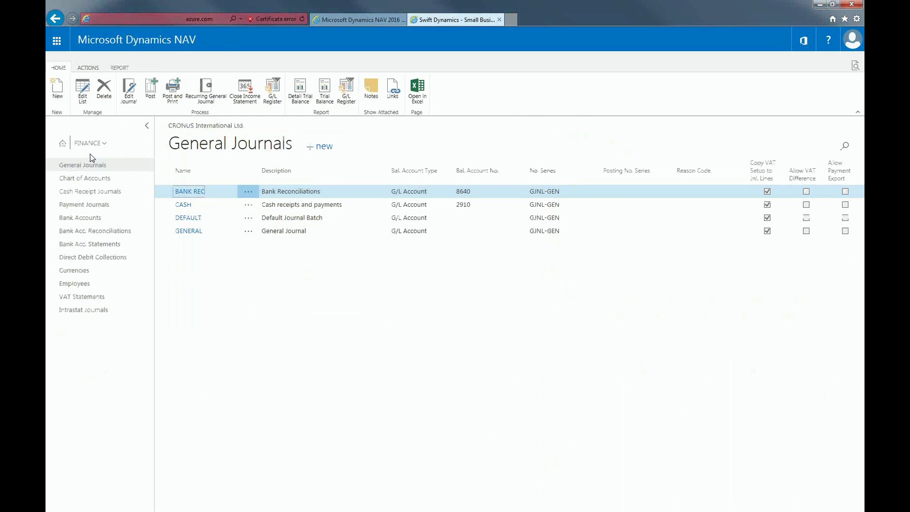
{"action": "left_click", "coordinate": [95, 179]}
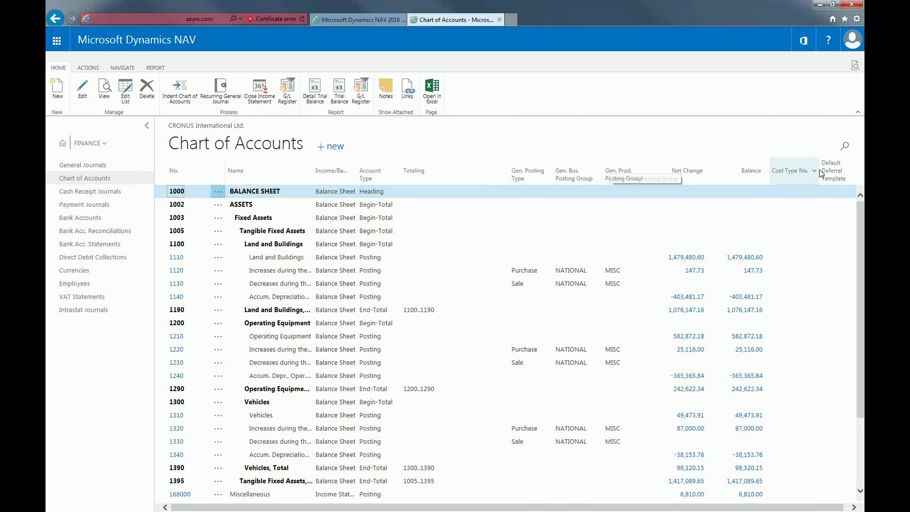
{"action": "left_click", "coordinate": [846, 146]}
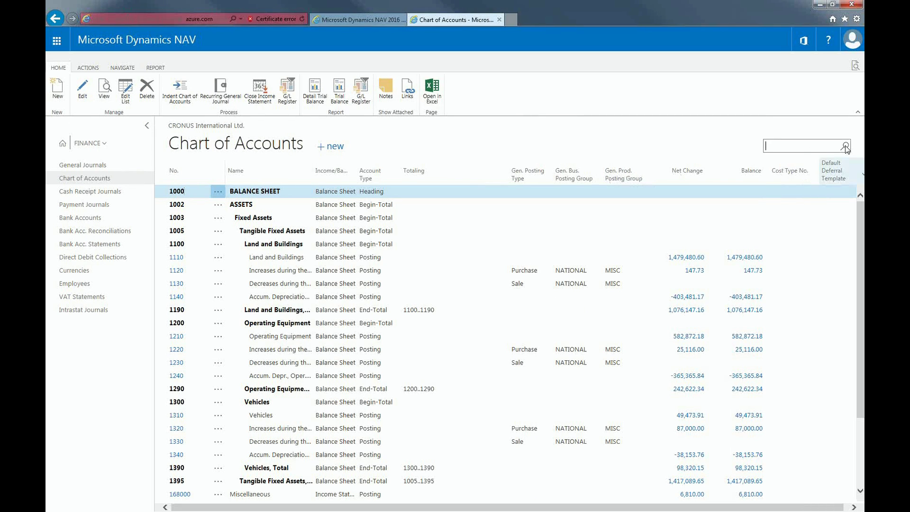
{"action": "type", "text": "8310"}
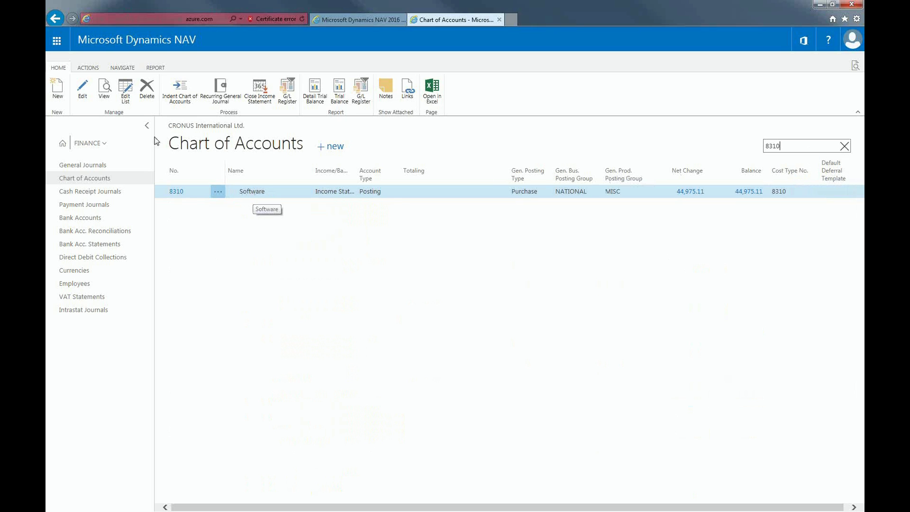
{"action": "left_click", "coordinate": [122, 68]}
Select the 1/31/2018 G00010 Software entry of 800.00 and start reversing its transaction
{"action": "left_click", "coordinate": [59, 97]}
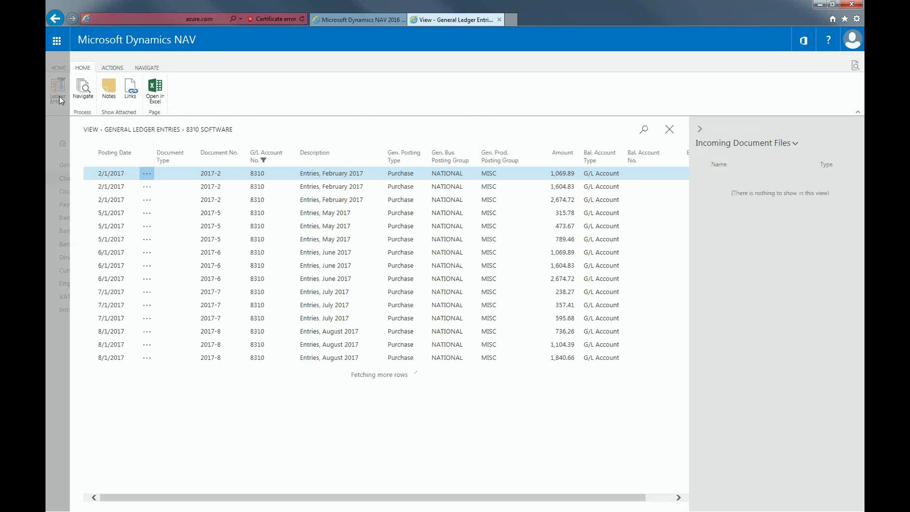
{"action": "scroll", "coordinate": [231, 254], "scroll_direction": "down", "scroll_amount": 5}
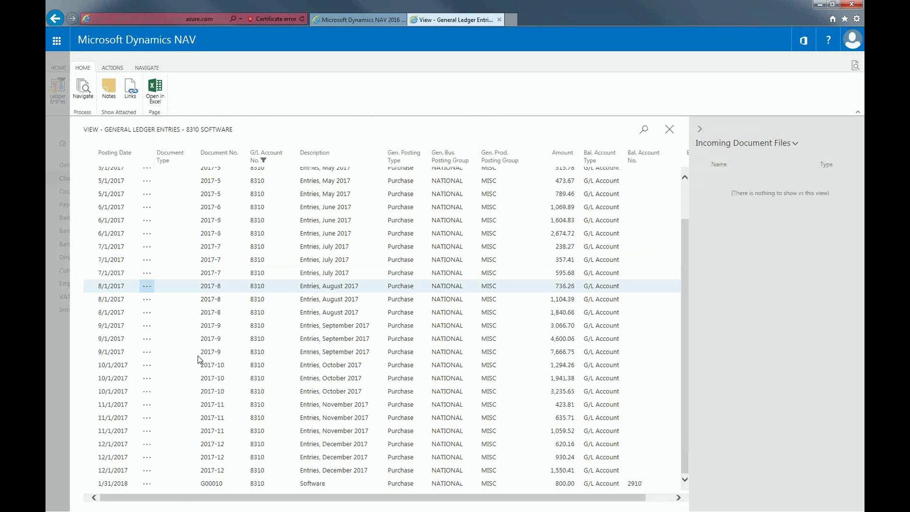
{"action": "left_click", "coordinate": [180, 484]}
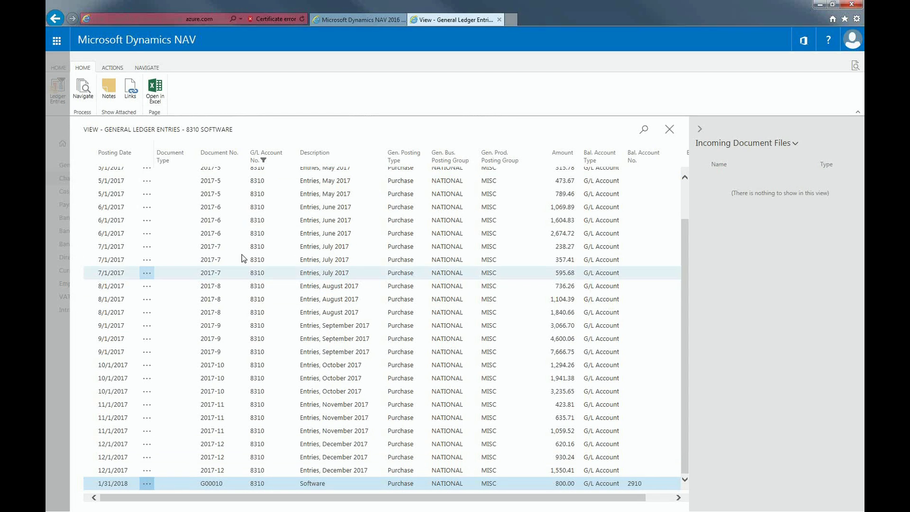
{"action": "left_click", "coordinate": [112, 68]}
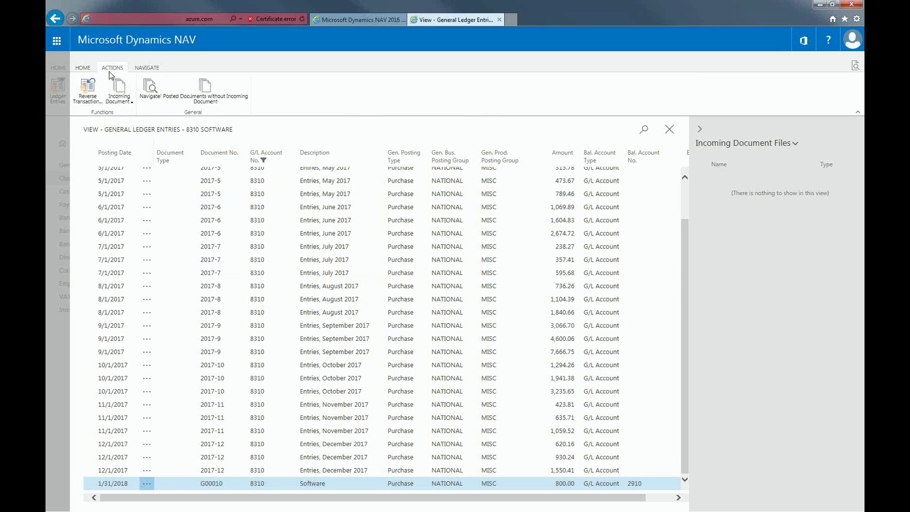
{"action": "left_click", "coordinate": [84, 99]}
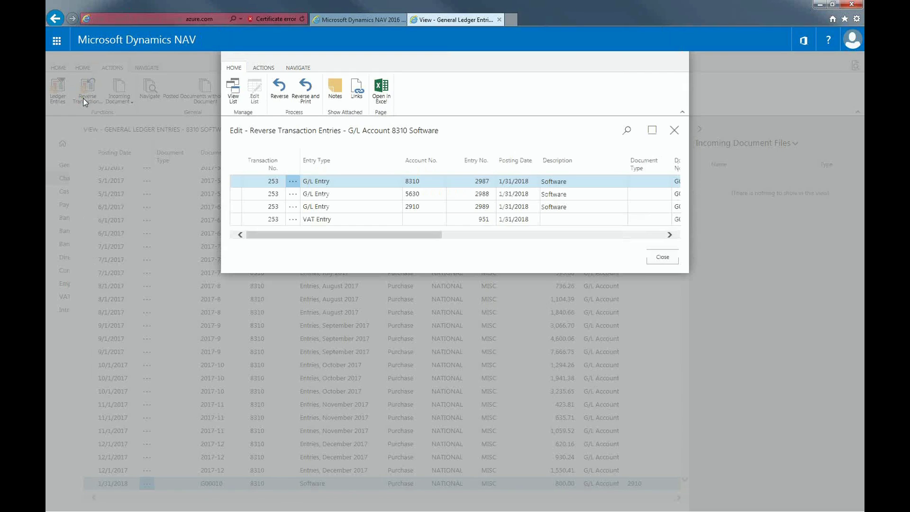
Mark all four entries of transaction 253 and confirm their reversal
{"action": "left_click", "coordinate": [293, 182]}
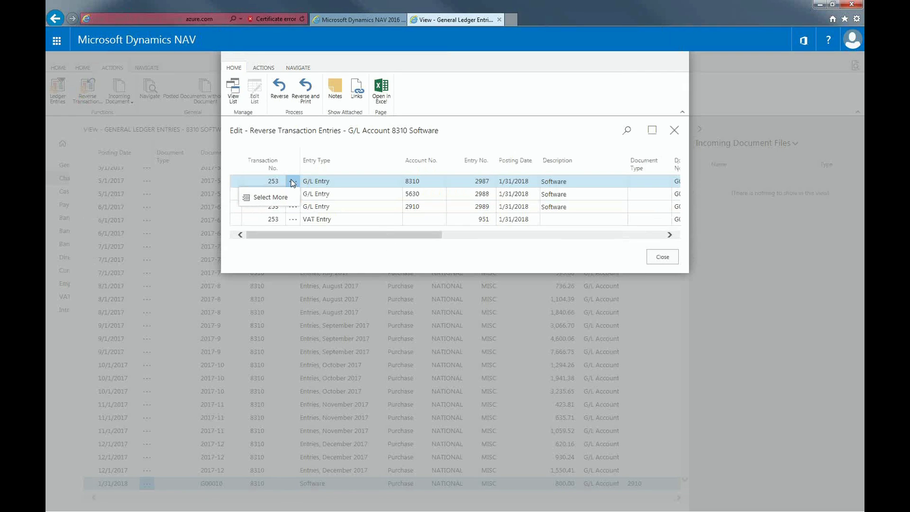
{"action": "left_click", "coordinate": [271, 197]}
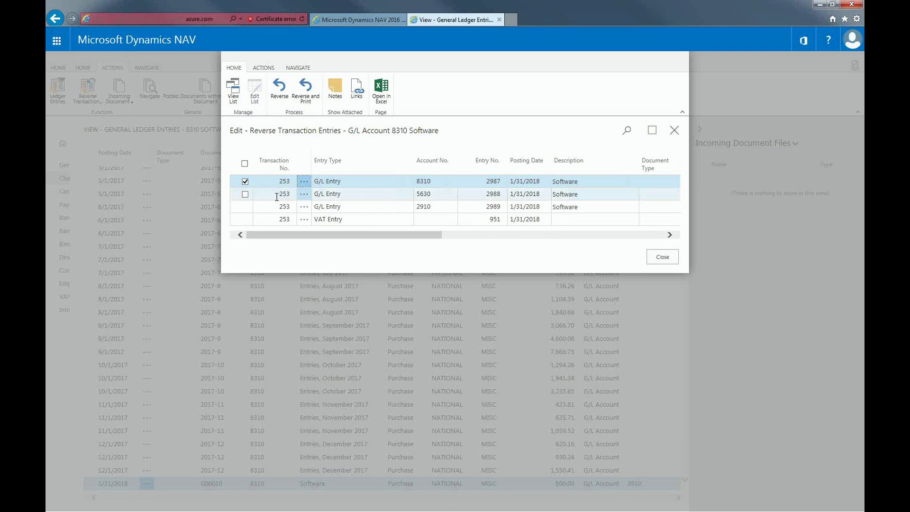
{"action": "left_click", "coordinate": [245, 164]}
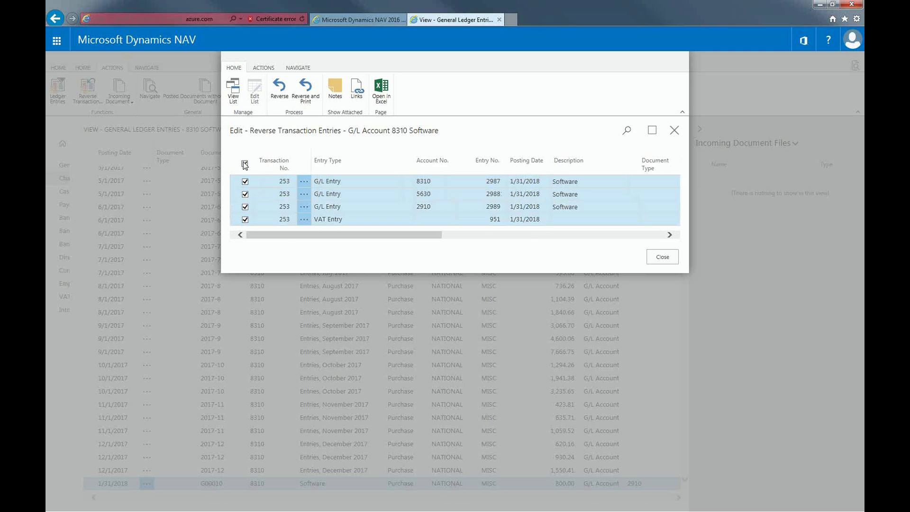
{"action": "left_click", "coordinate": [281, 95]}
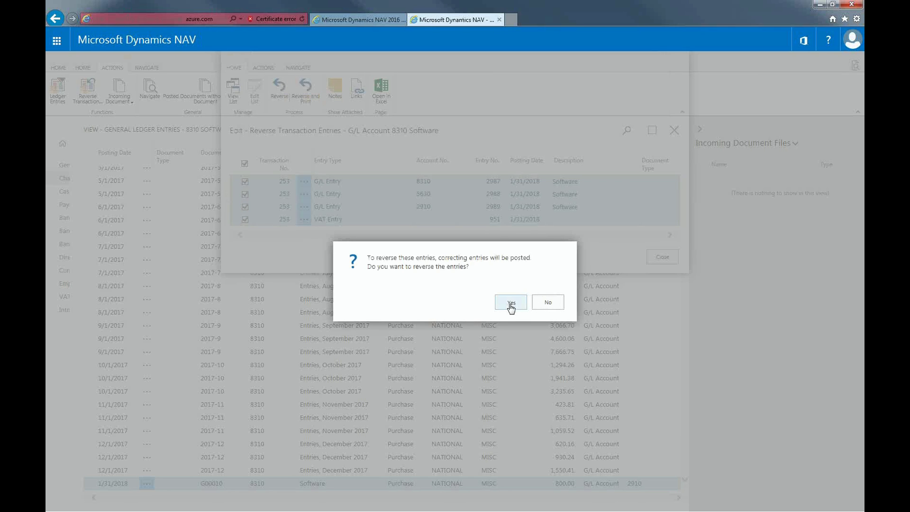
{"action": "left_click", "coordinate": [511, 304]}
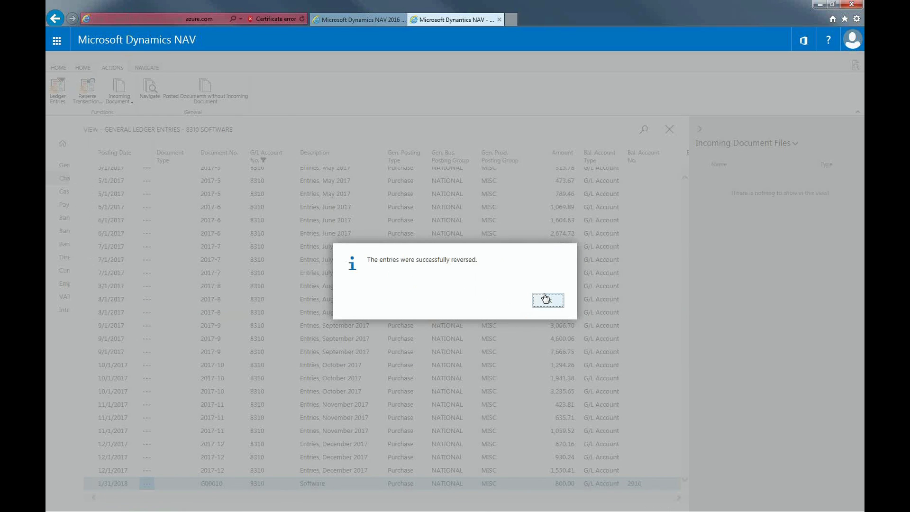
Dismiss the success message to see the offsetting -800.00 entry on account 8310
{"action": "left_click", "coordinate": [545, 299]}
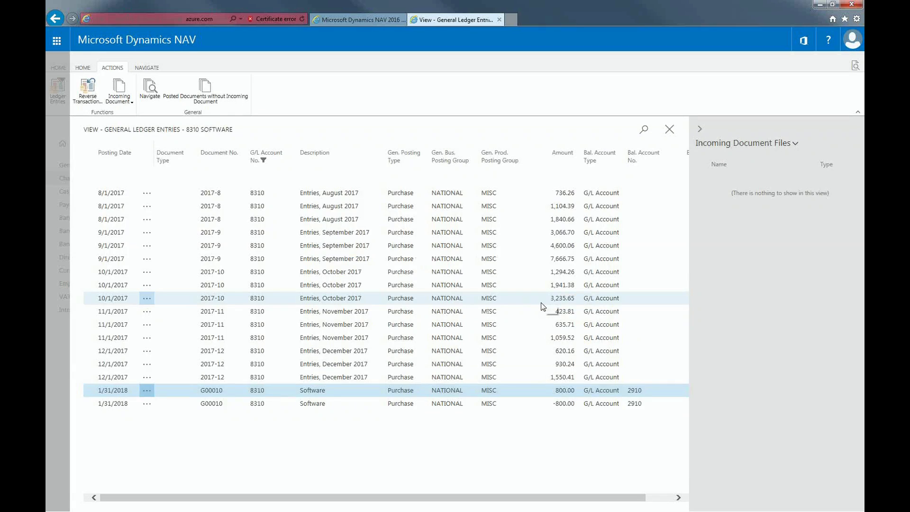